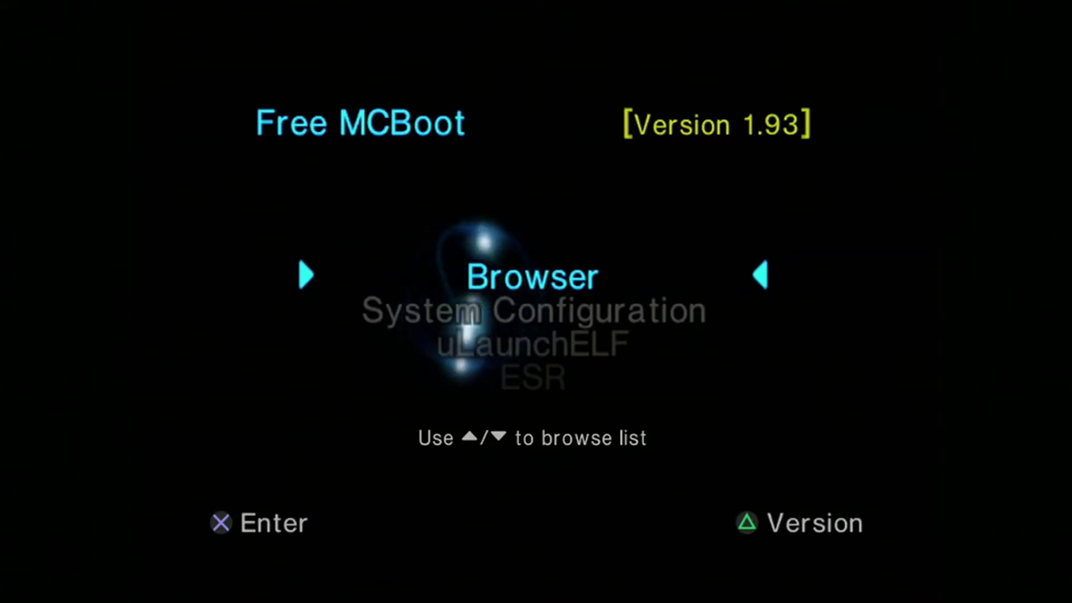
Move the Free MCBoot 1.93 selection down from Browser to uLaunchELF.
{"action": "key", "text": "Down"}
{"action": "key", "text": "Down"}
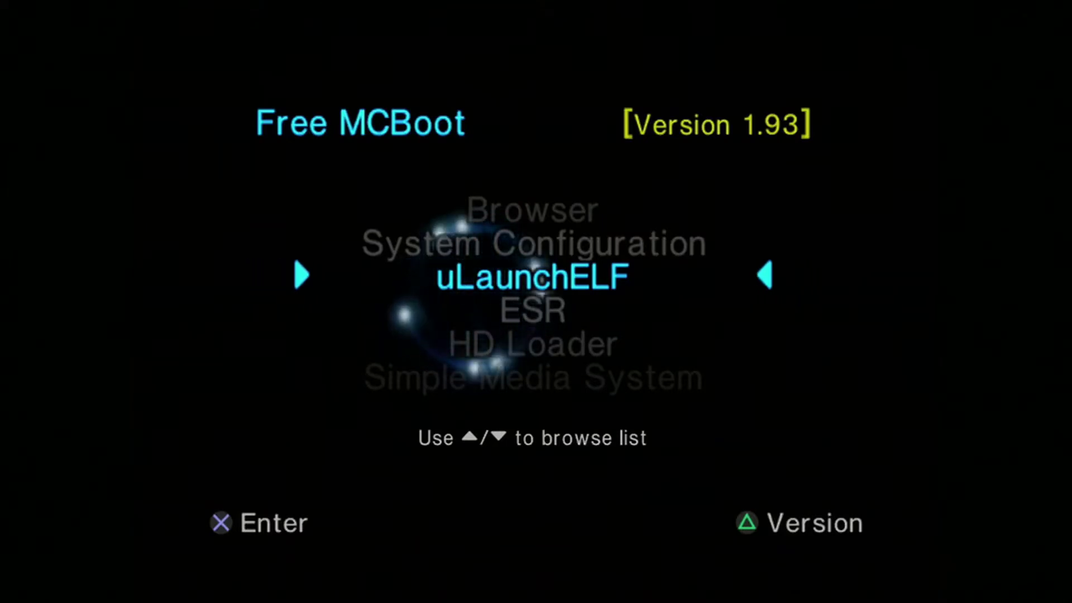
Start uLaunchELF v4.39, browse the save entries on mc0:/, then return to the device list.
{"action": "key", "text": "Return"}
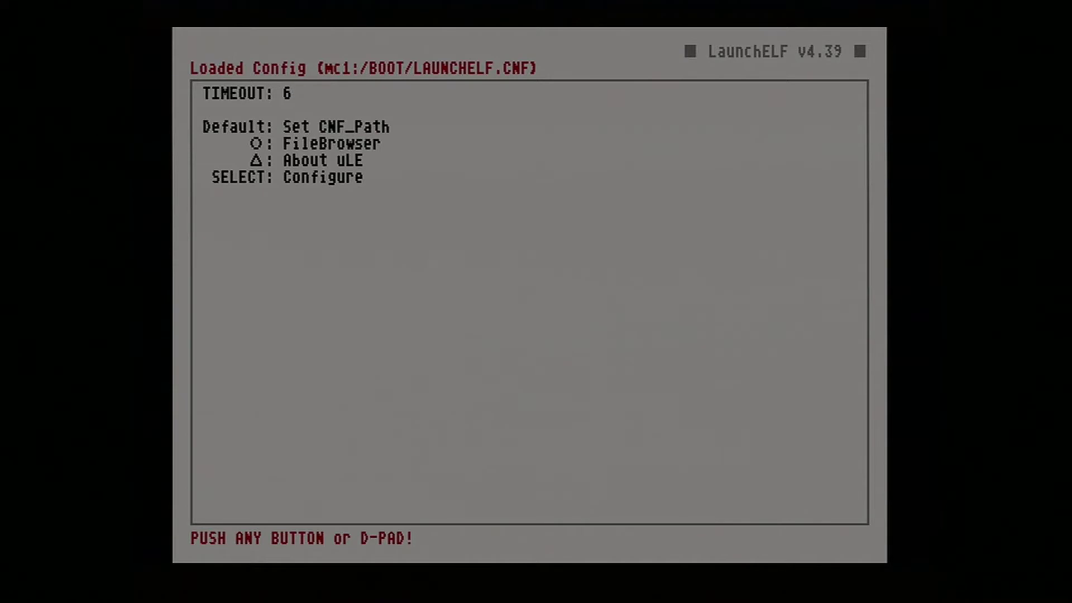
{"action": "key", "text": "Return"}
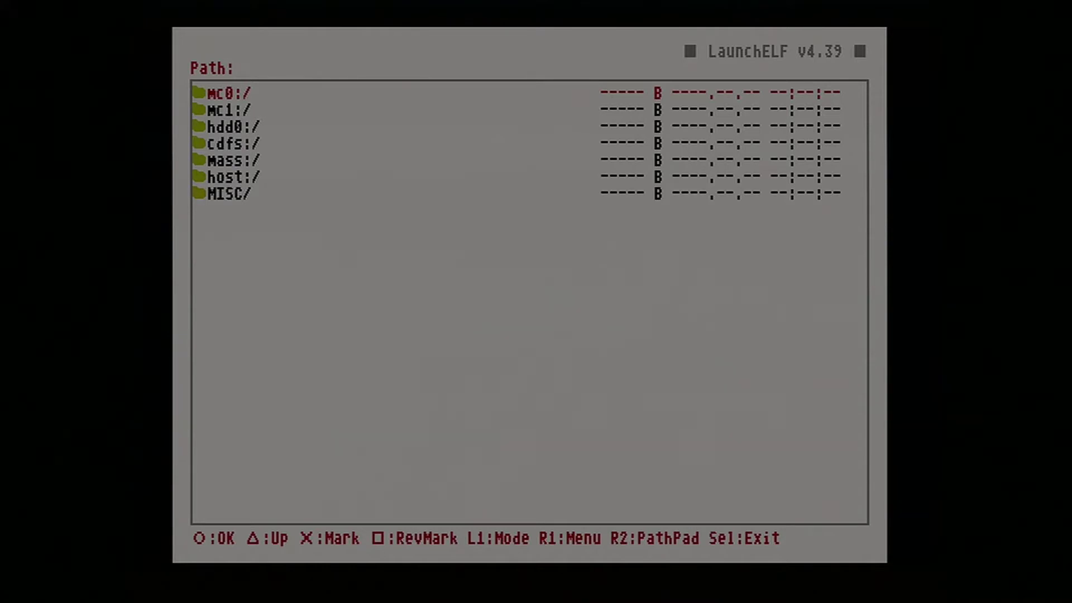
{"action": "key", "text": "Return"}
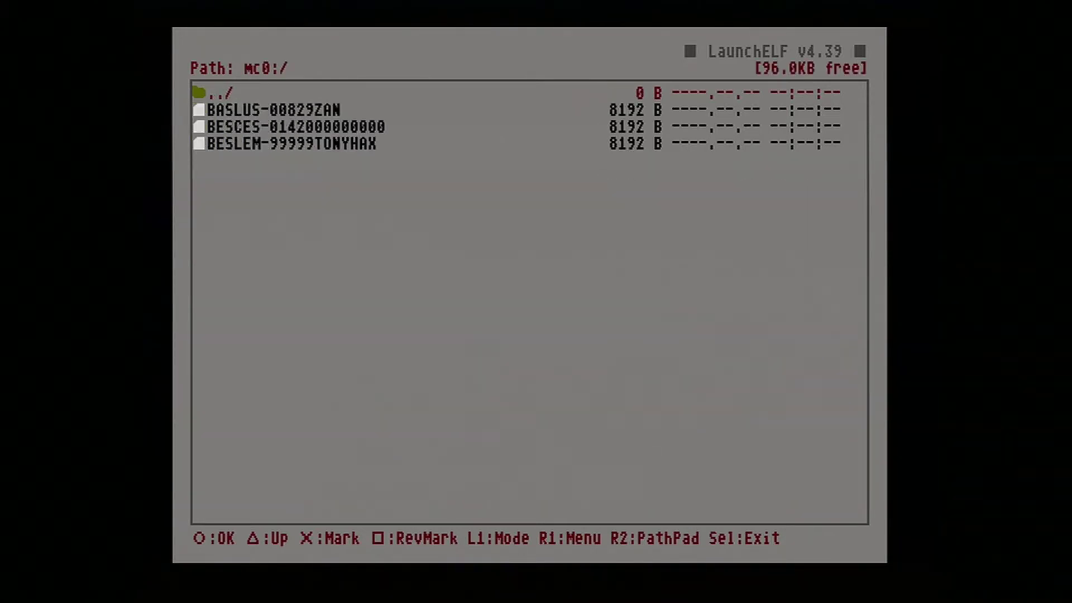
{"action": "key", "text": "Down"}
{"action": "key", "text": "Down"}
{"action": "key", "text": "Down"}
{"action": "key", "text": "Up"}
{"action": "key", "text": "Up"}
{"action": "key", "text": "Return"}
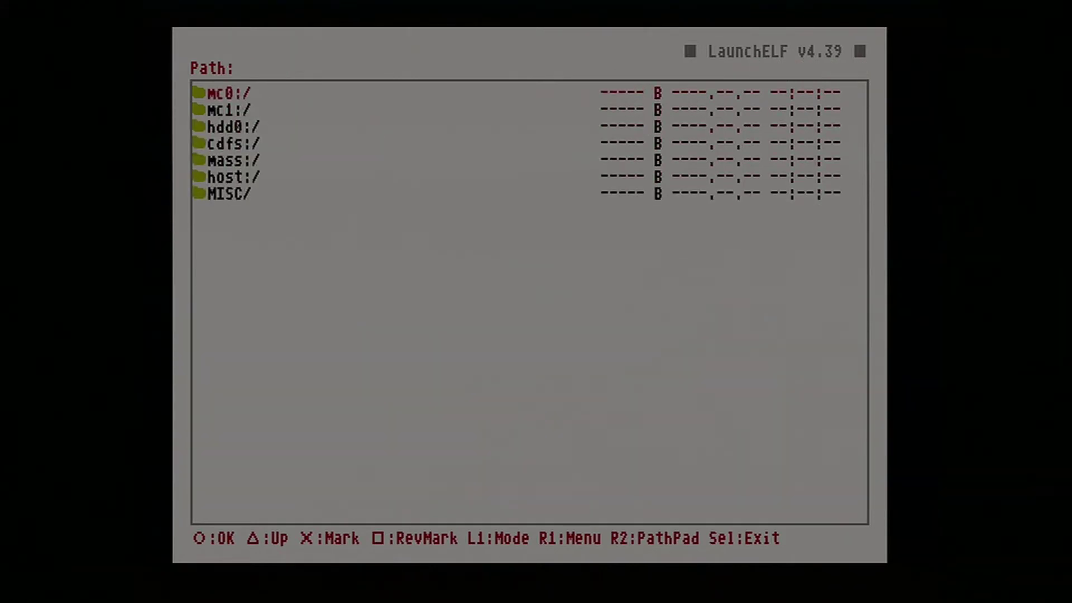
Open memory card mc1:/ and highlight PS1VModeNeg.elf in its file list.
{"action": "key", "text": "Down"}
{"action": "key", "text": "Return"}
{"action": "key", "text": "Down"}
{"action": "key", "text": "Down"}
{"action": "key", "text": "Down"}
{"action": "key", "text": "Down"}
{"action": "key", "text": "Down"}
{"action": "key", "text": "Down"}
{"action": "key", "text": "Down"}
{"action": "key", "text": "Down"}
{"action": "key", "text": "Down"}
{"action": "key", "text": "Down"}
{"action": "key", "text": "Down"}
{"action": "key", "text": "Down"}
{"action": "key", "text": "Down"}
{"action": "key", "text": "Down"}
{"action": "key", "text": "Down"}
{"action": "key", "text": "Down"}
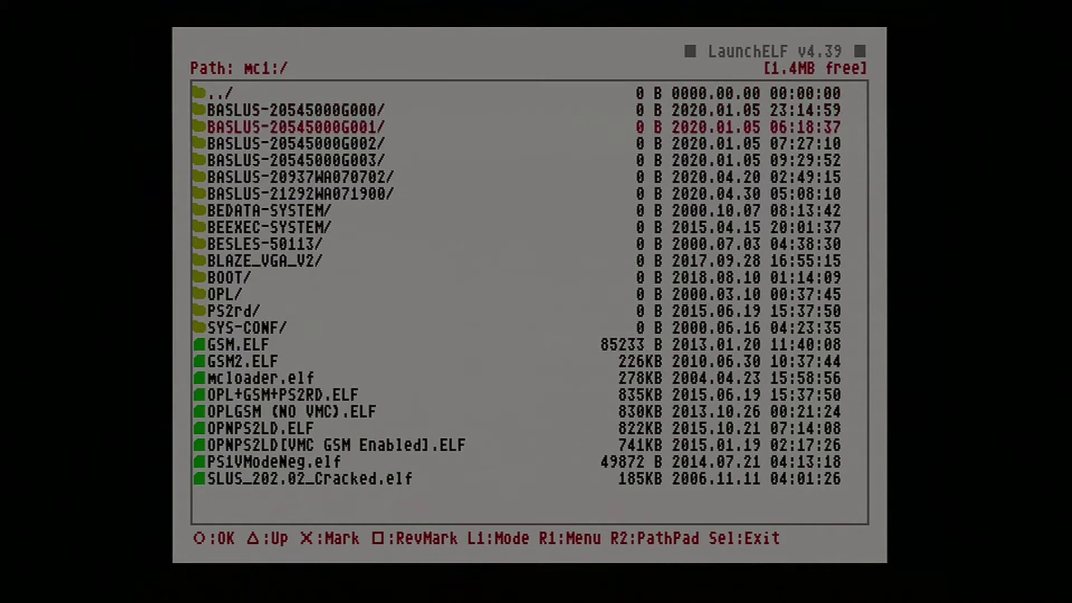
{"action": "key", "text": "Down"}
{"action": "key", "text": "Down"}
{"action": "key", "text": "Down"}
{"action": "key", "text": "Down"}
{"action": "key", "text": "Down"}
{"action": "key", "text": "Down"}
{"action": "key", "text": "Down"}
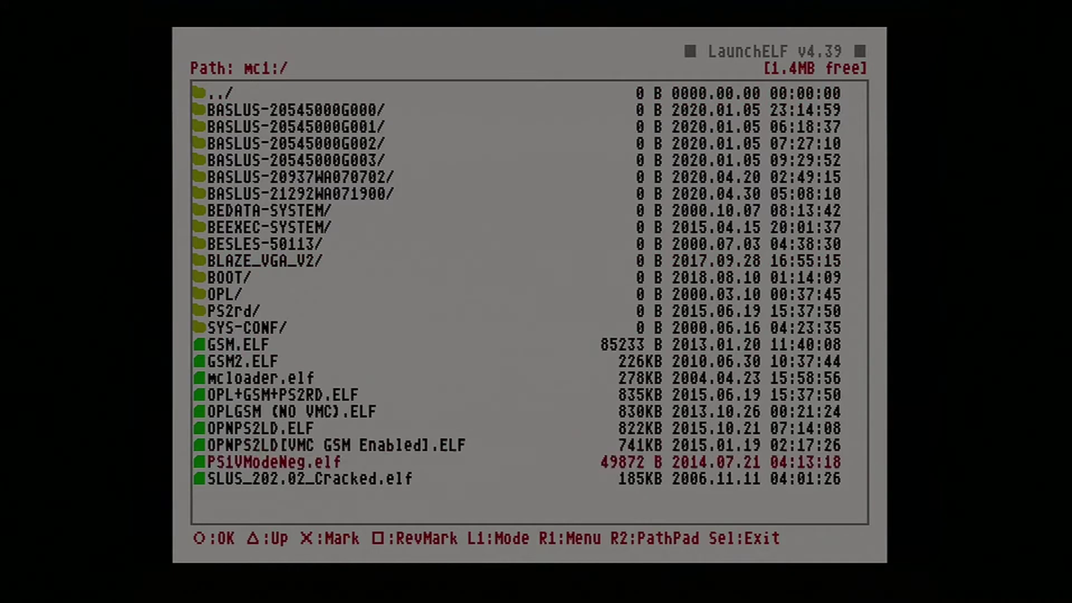
{"action": "key", "text": "Up"}
Run PS1VModeNeg.elf to boot the PS1 disc to the Sony Computer Entertainment Europe screen.
{"action": "key", "text": "Return"}
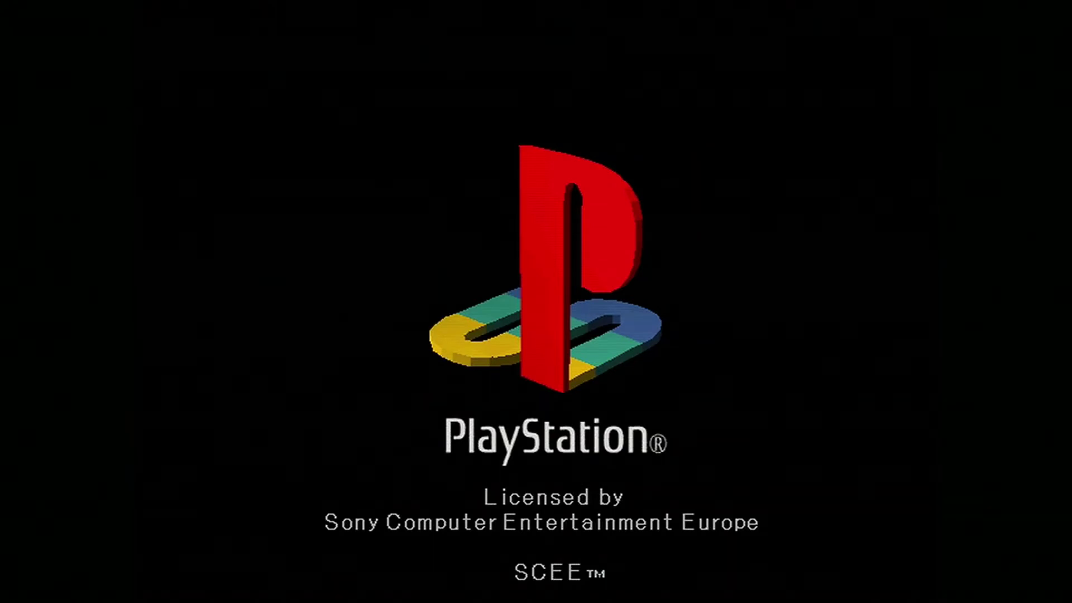
Open the iScan VP30 CONFIGURATION > Information panel to check the video signal status.
{"action": "key", "text": "Down"}
{"action": "key", "text": "Down"}
{"action": "key", "text": "Down"}
{"action": "key", "text": "Down"}
{"action": "key", "text": "Right"}
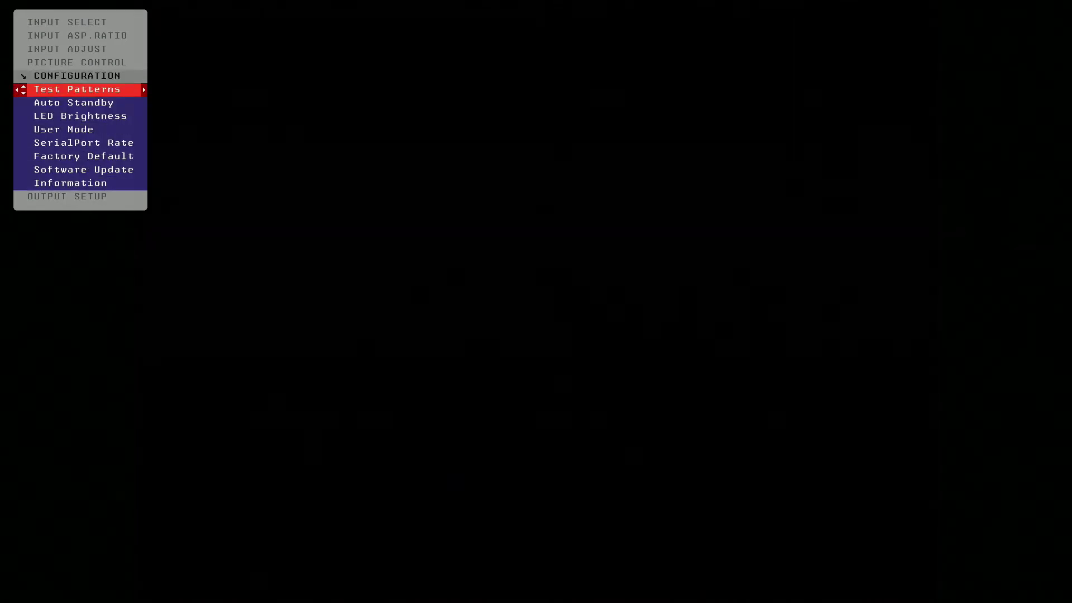
{"action": "key", "text": "Up"}
{"action": "key", "text": "Right"}
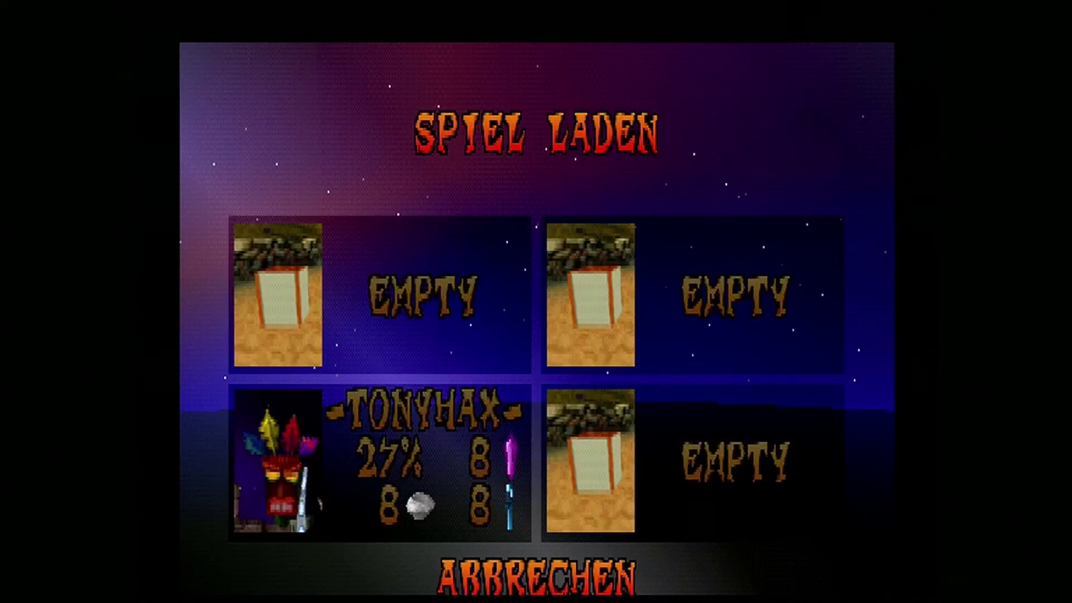
Load the TONYHAX save from the Spiel Laden screen to start Tonyhax v1.2.
{"action": "key", "text": "Return"}
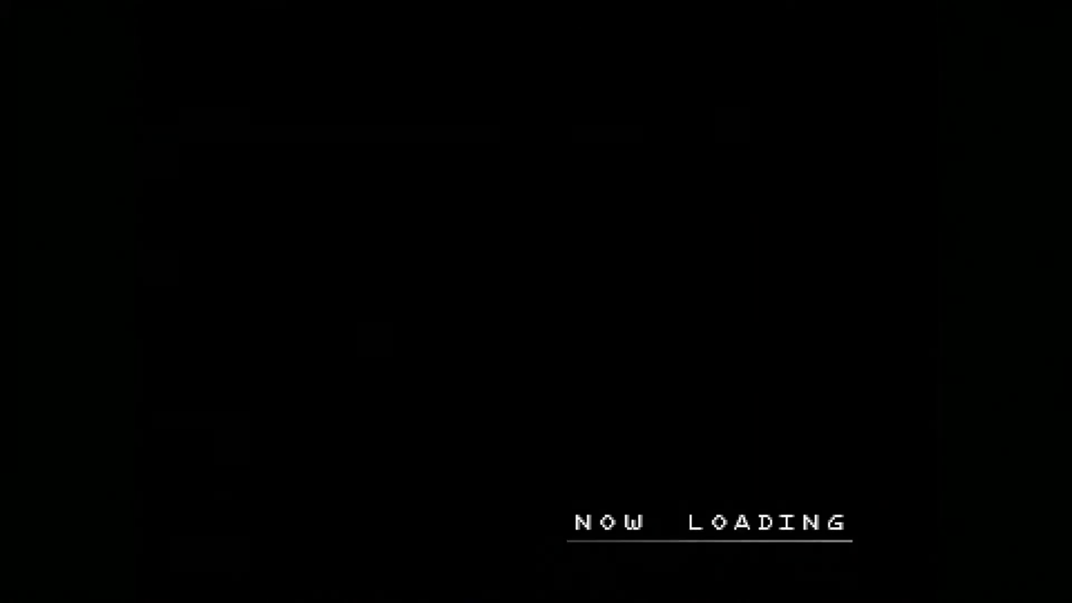
Open the iScan menu's CONFIGURATION > Information page showing 480i Component 1 input and 1920x1080p output.
{"action": "key", "text": "Menu"}
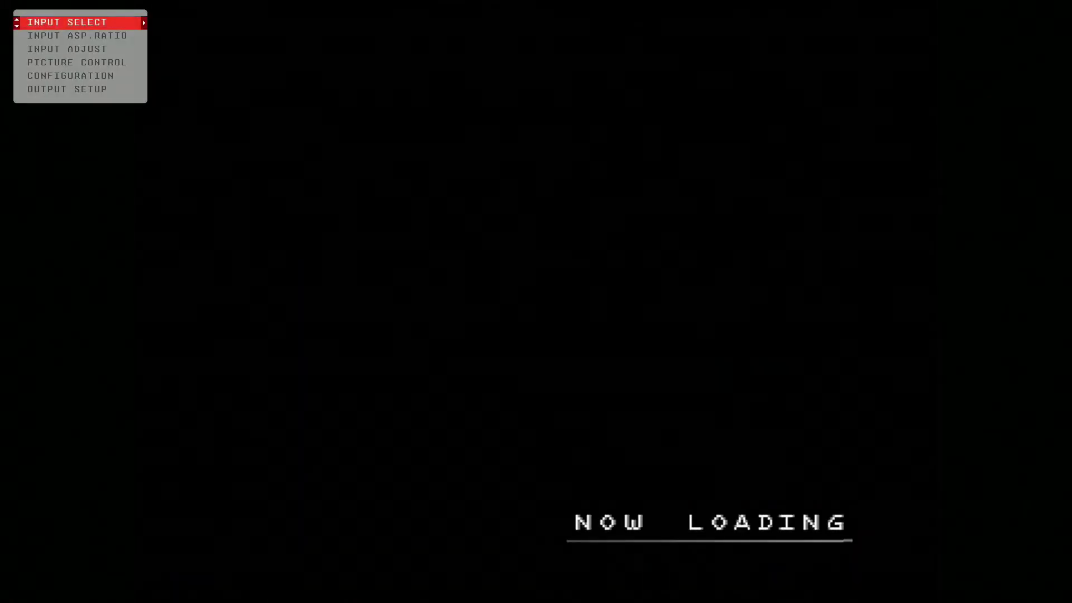
{"action": "key", "text": "Down"}
{"action": "key", "text": "Down"}
{"action": "key", "text": "Down"}
{"action": "key", "text": "Down"}
{"action": "key", "text": "Right"}
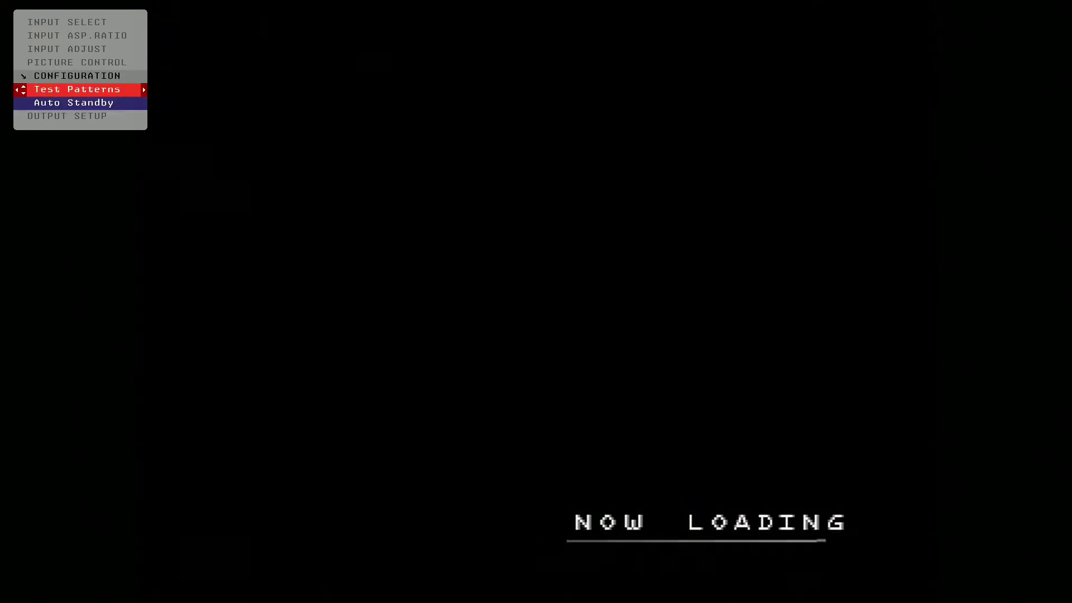
{"action": "key", "text": "Up"}
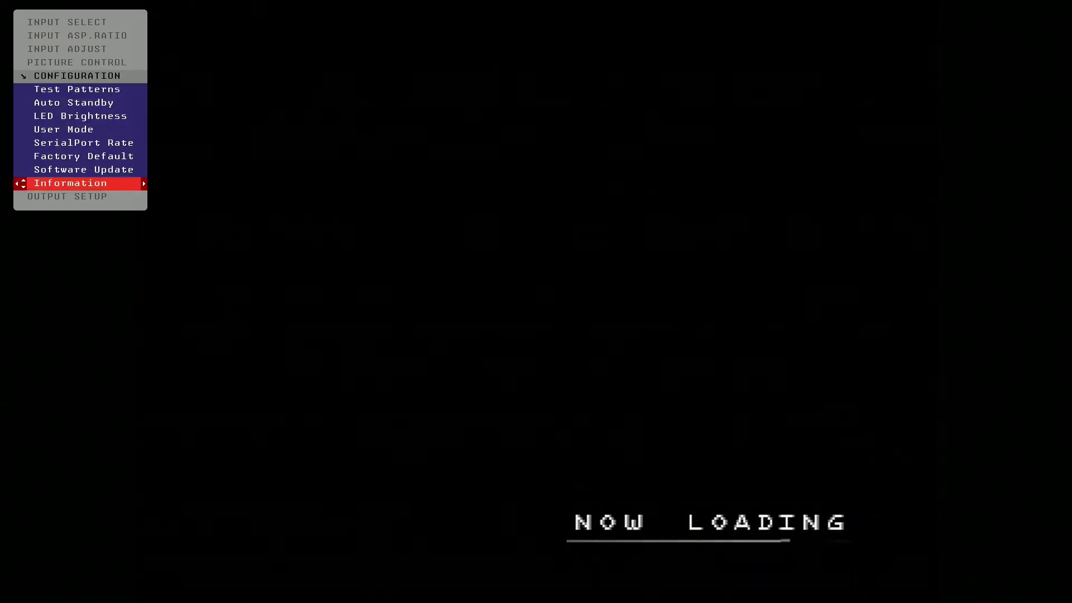
{"action": "key", "text": "Right"}
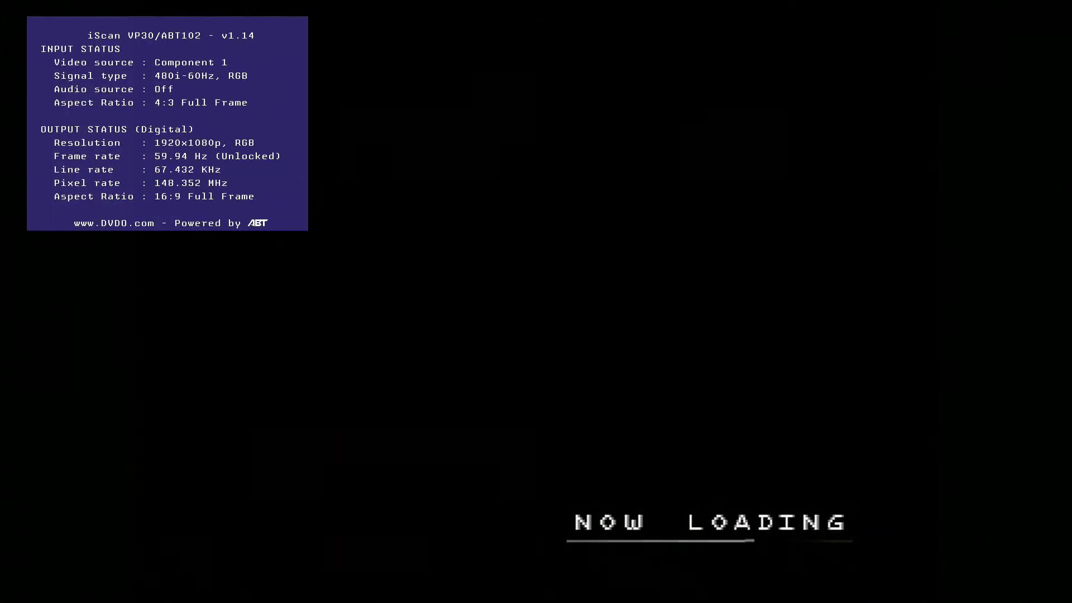